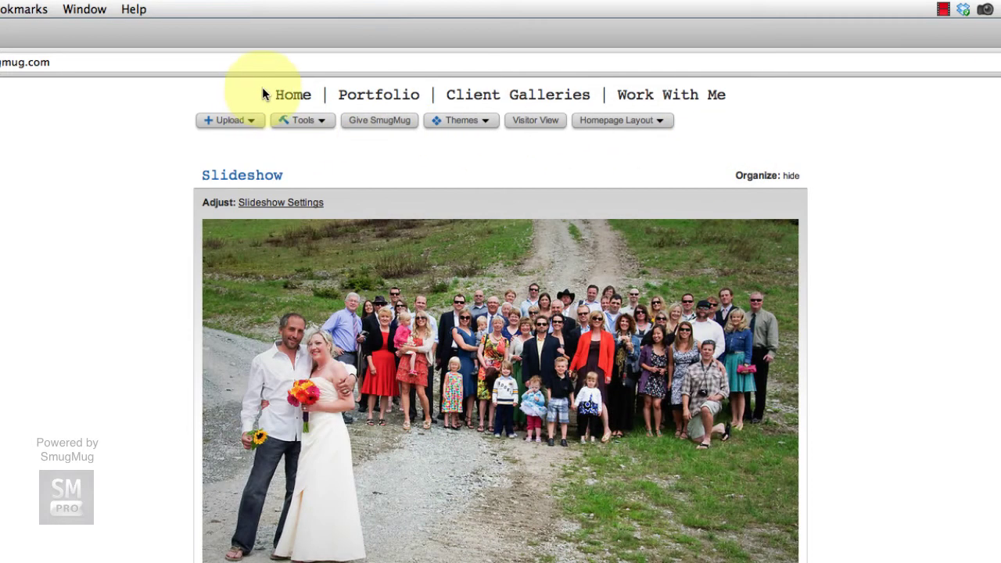
Step: Preview the site as a visitor, look through the Work With Me page and the first client gallery, and return to Owner View
click(541, 121)
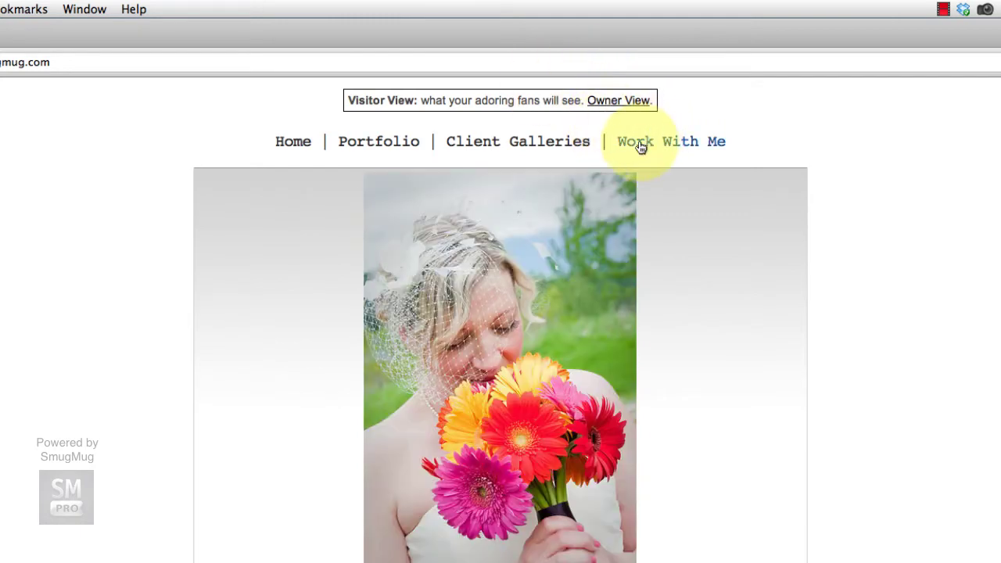
click(640, 146)
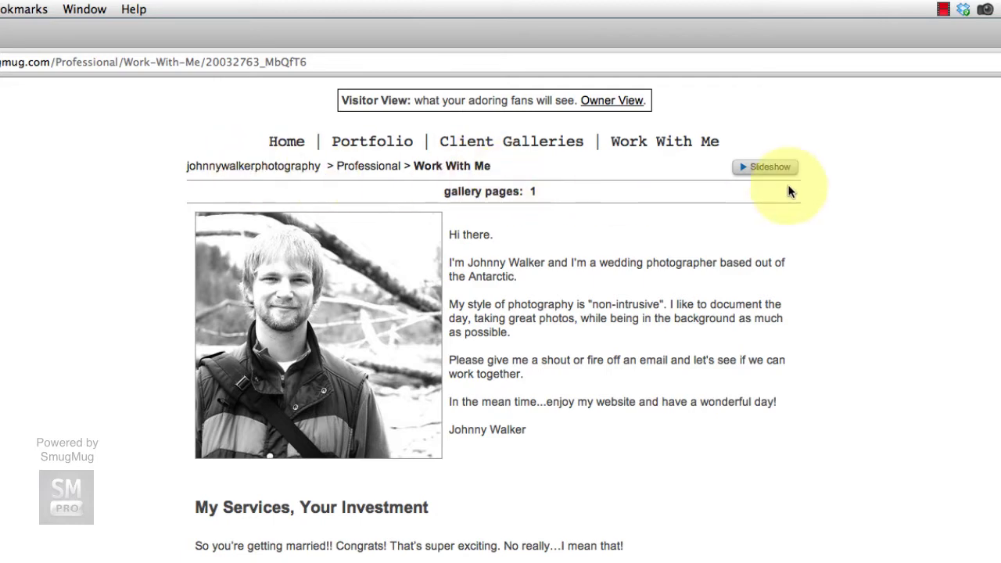
click(513, 143)
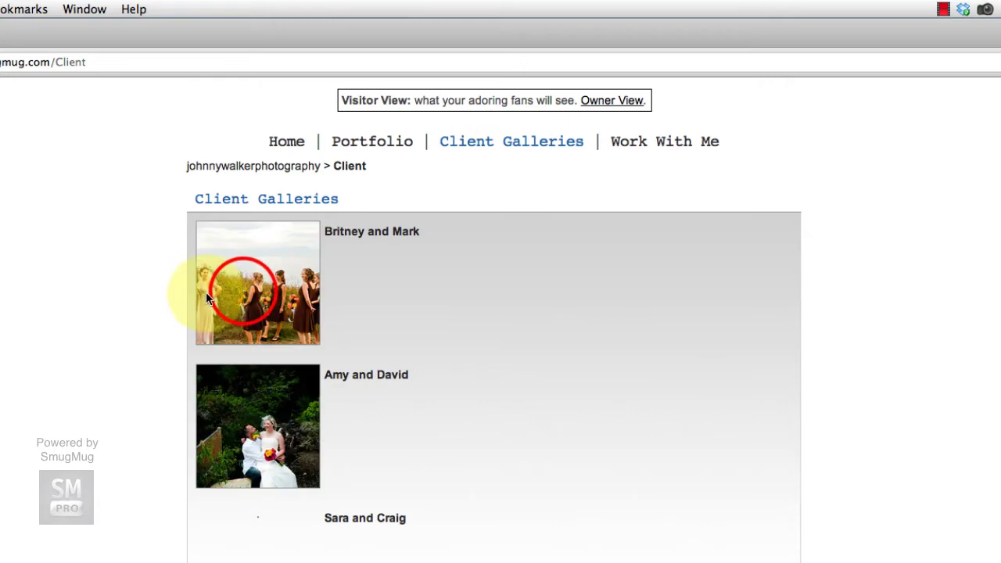
click(242, 292)
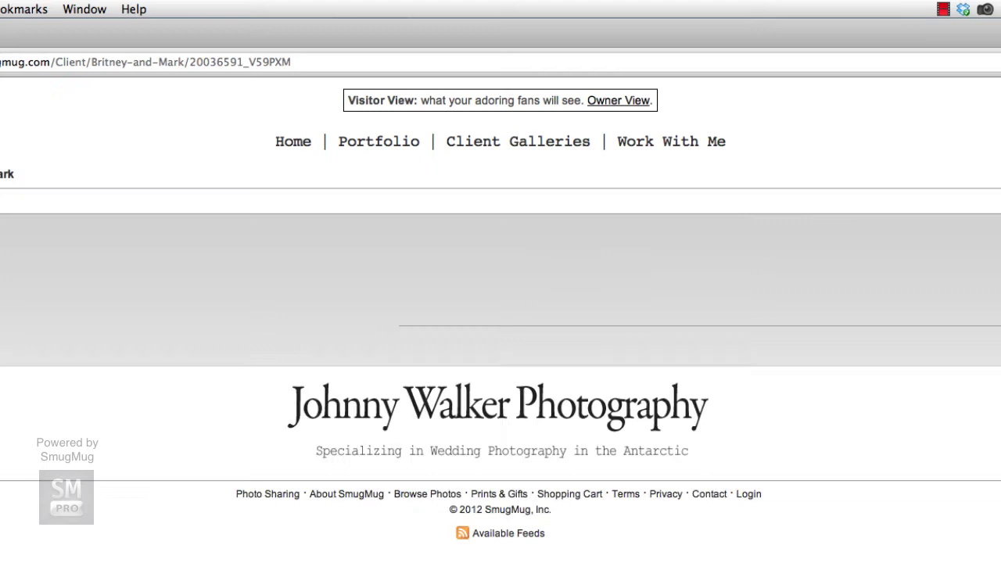
key(super+bracketleft)
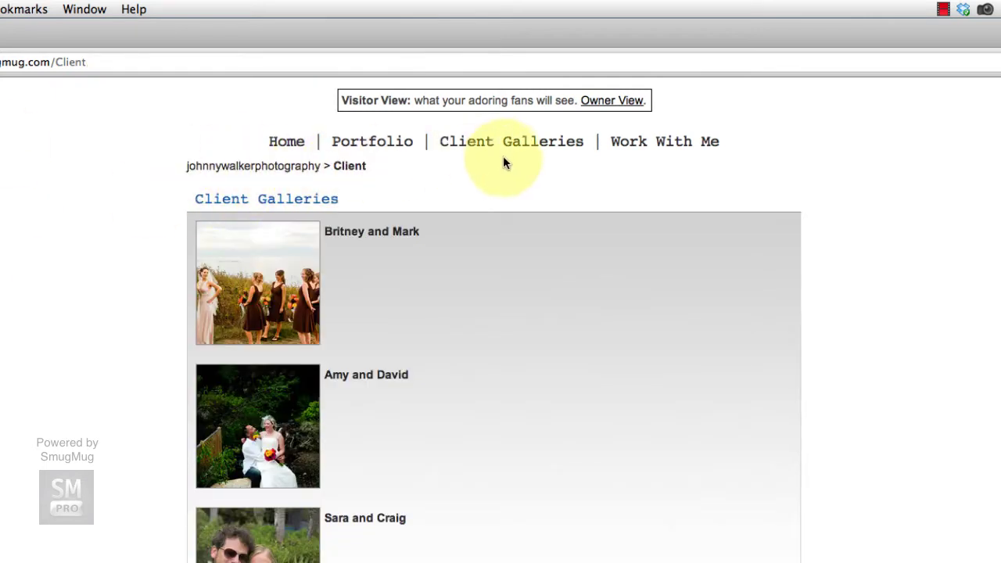
click(630, 103)
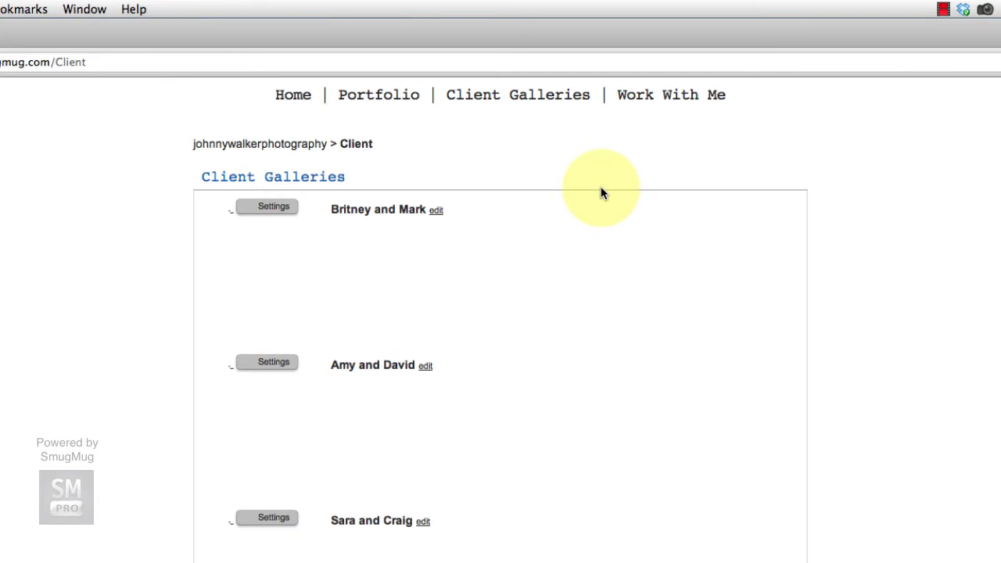
Step: Go to the homepage, open the Easy Customizer and expand its Footer settings
click(287, 94)
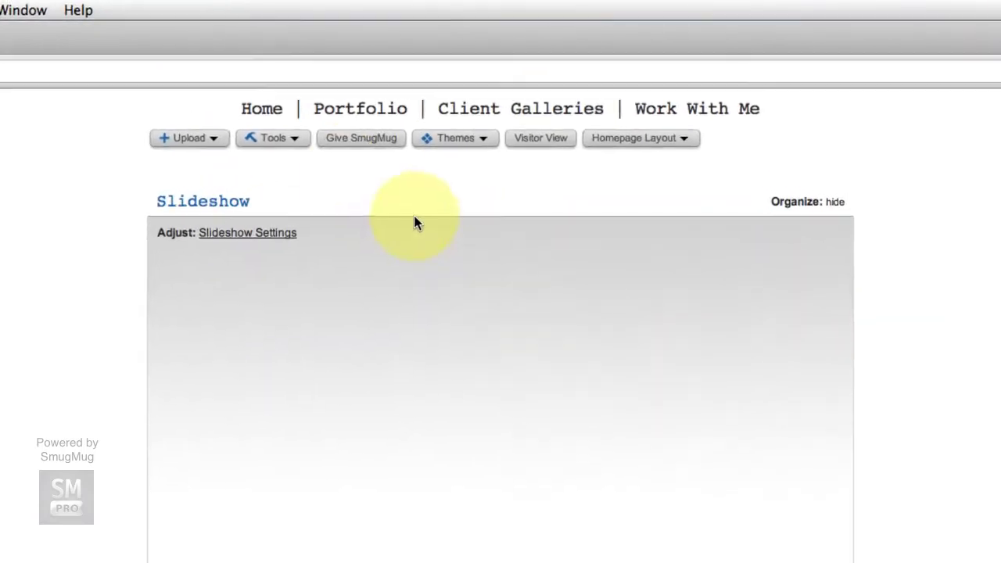
click(287, 141)
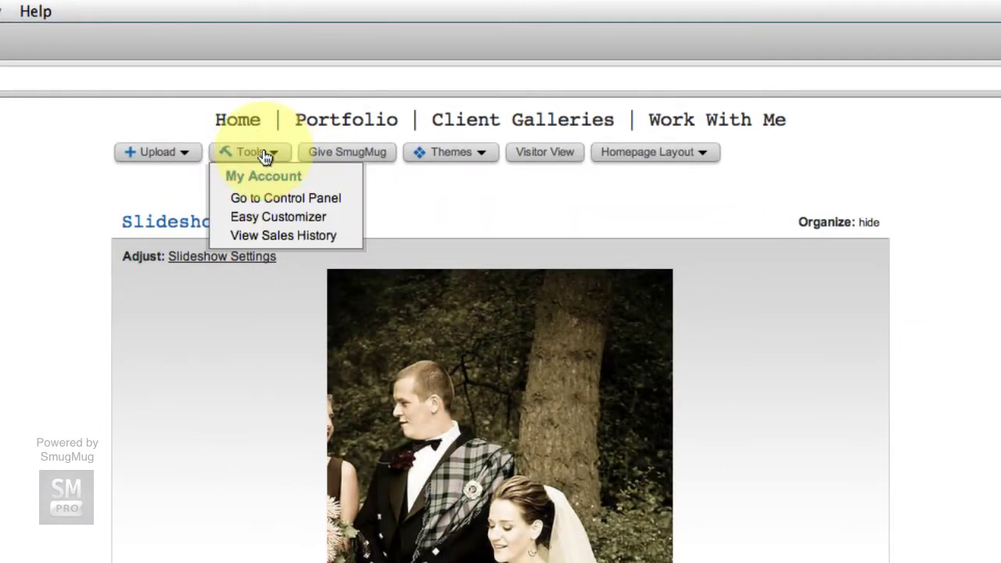
click(286, 217)
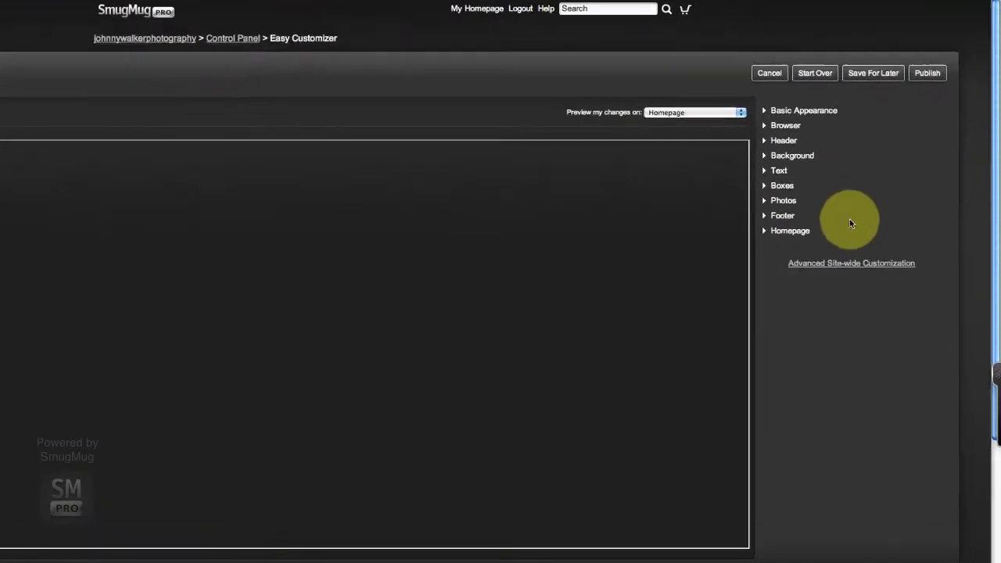
click(805, 235)
click(529, 106)
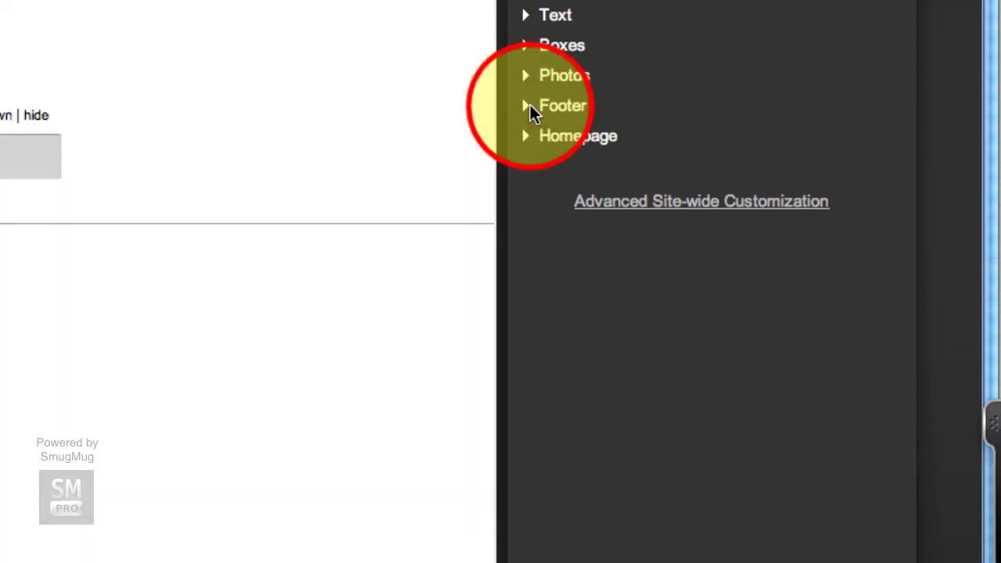
click(524, 107)
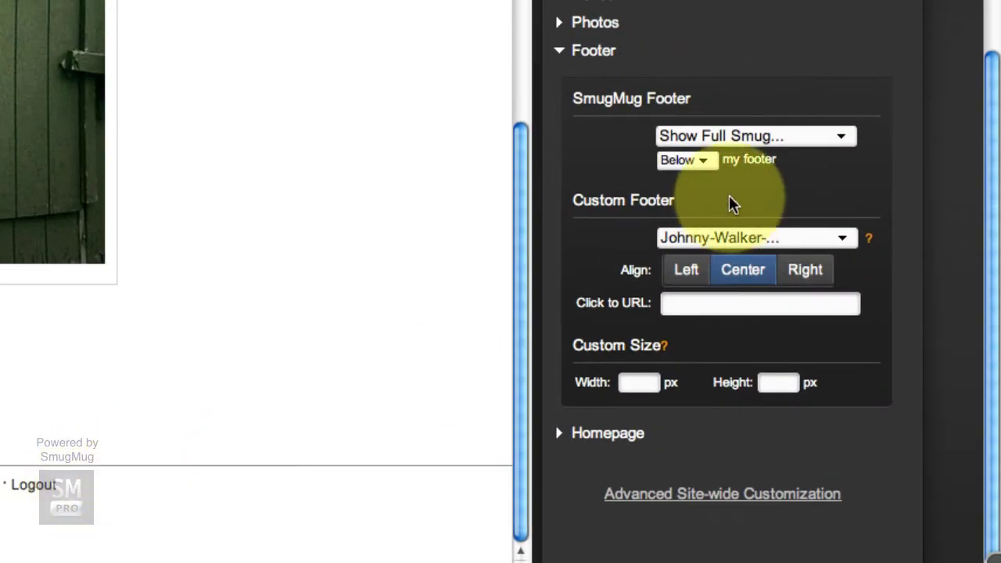
Step: Set the SmugMug footer to the mini version with login, shopping cart and help links shown, and publish the change
click(724, 139)
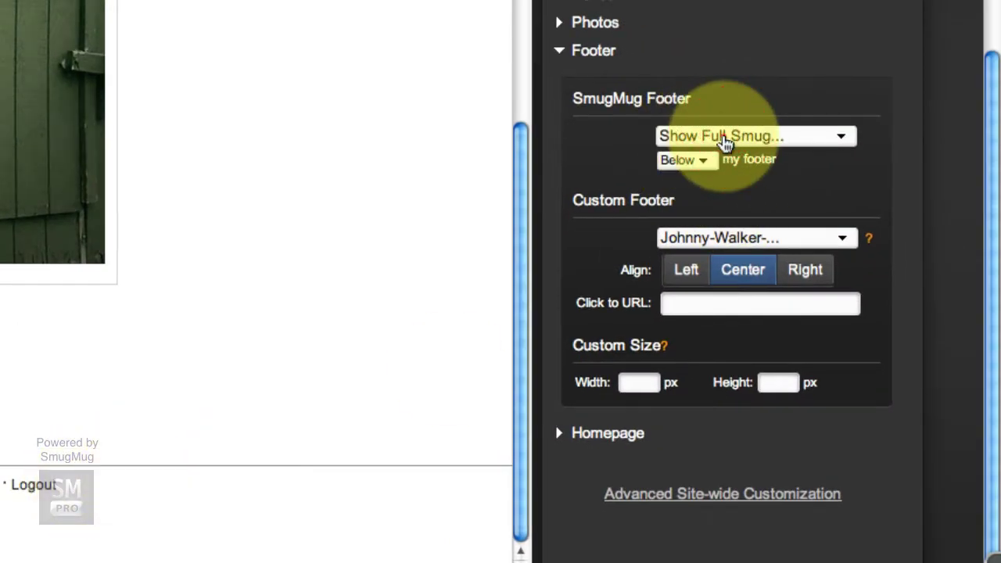
drag(698, 148, 730, 191)
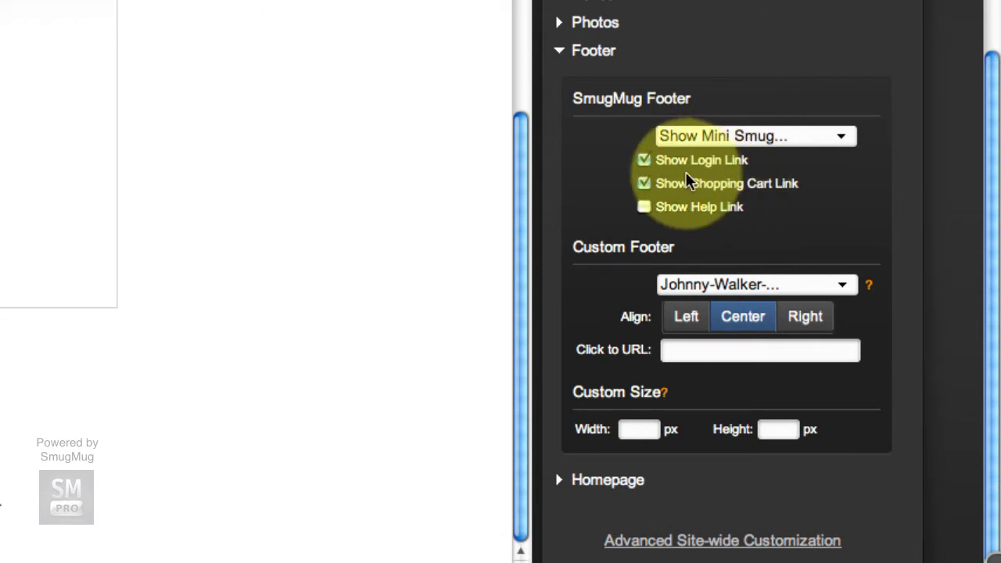
click(644, 160)
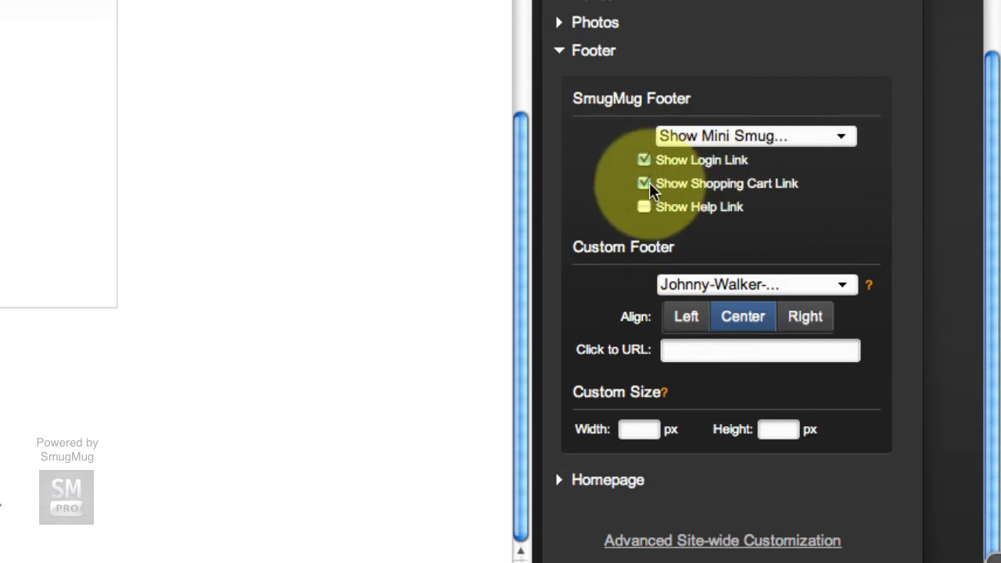
click(643, 208)
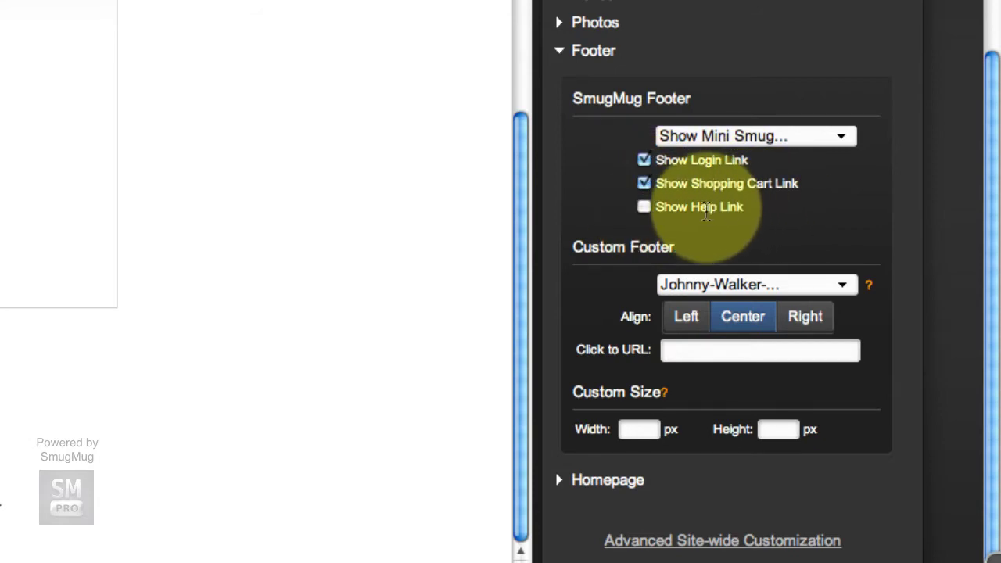
click(643, 206)
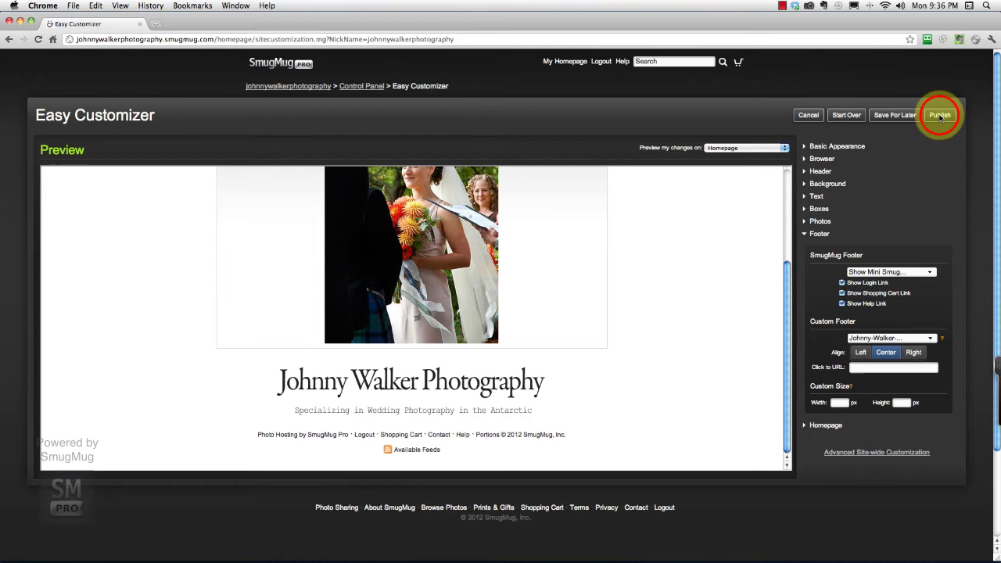
click(940, 115)
click(571, 219)
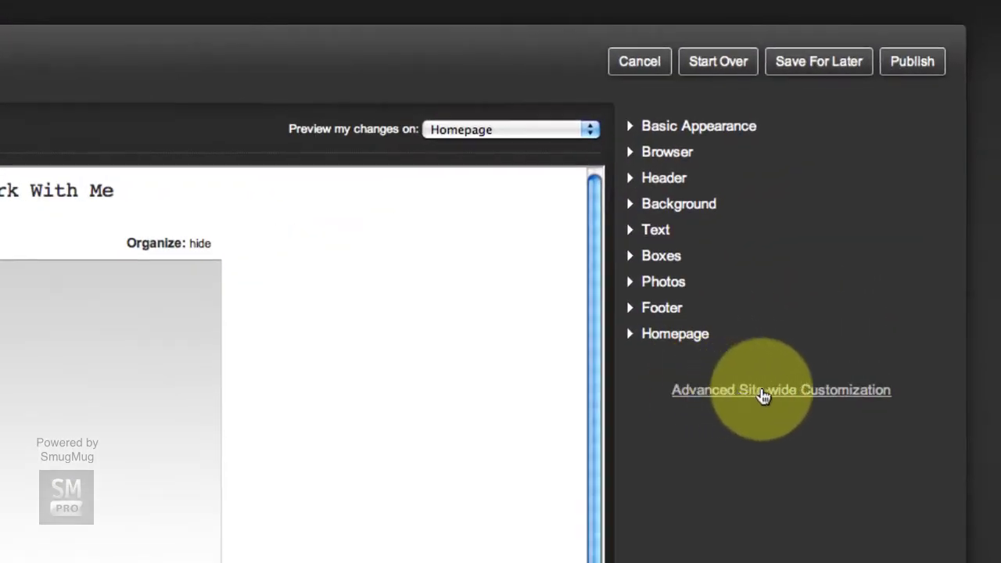
Step: Go to Advanced Site-wide Customization, accept the unsaved-changes warning, and look over the CSS and Top JavaScript sections
click(774, 391)
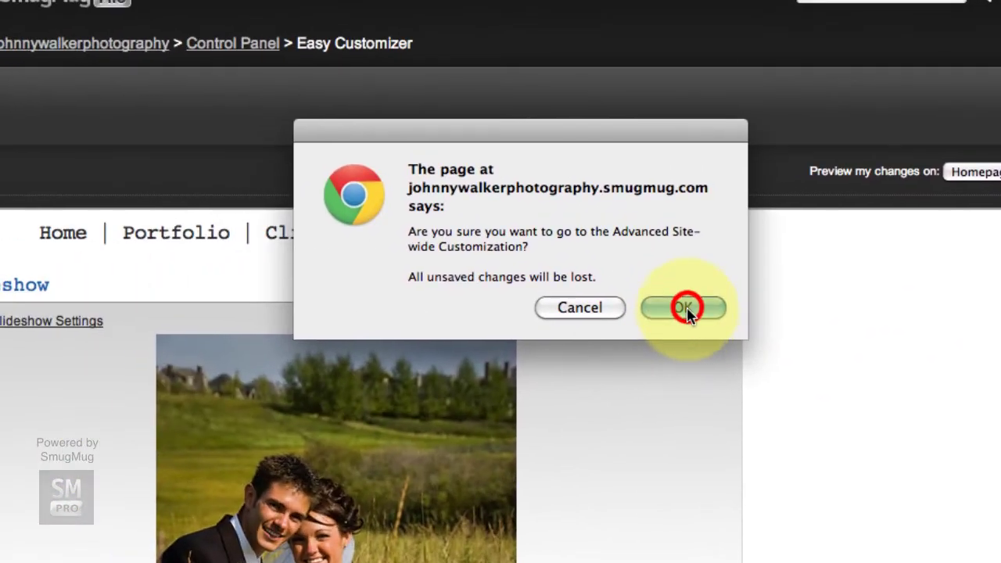
click(567, 297)
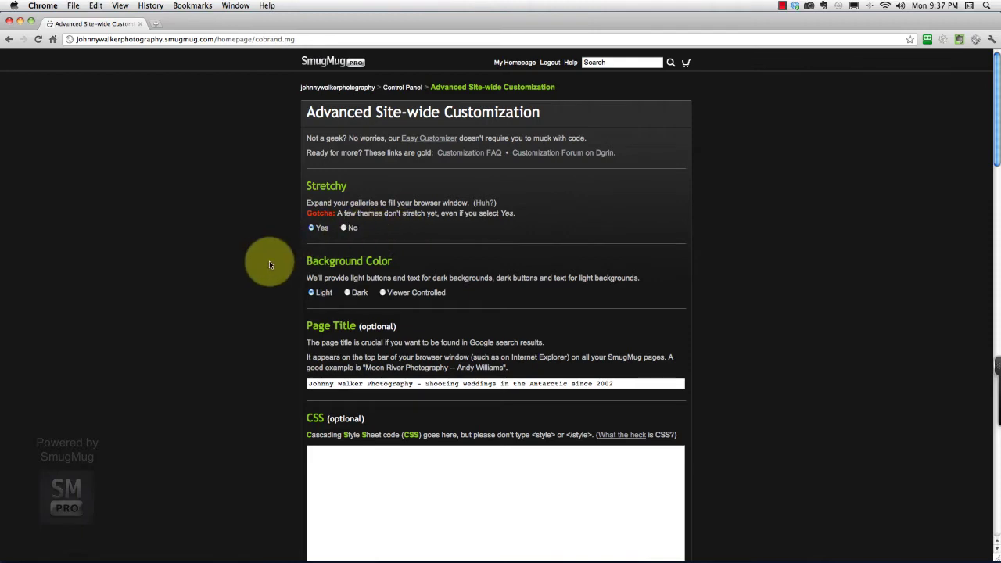
scroll(271, 263, down, 5)
scroll(273, 264, down, 1)
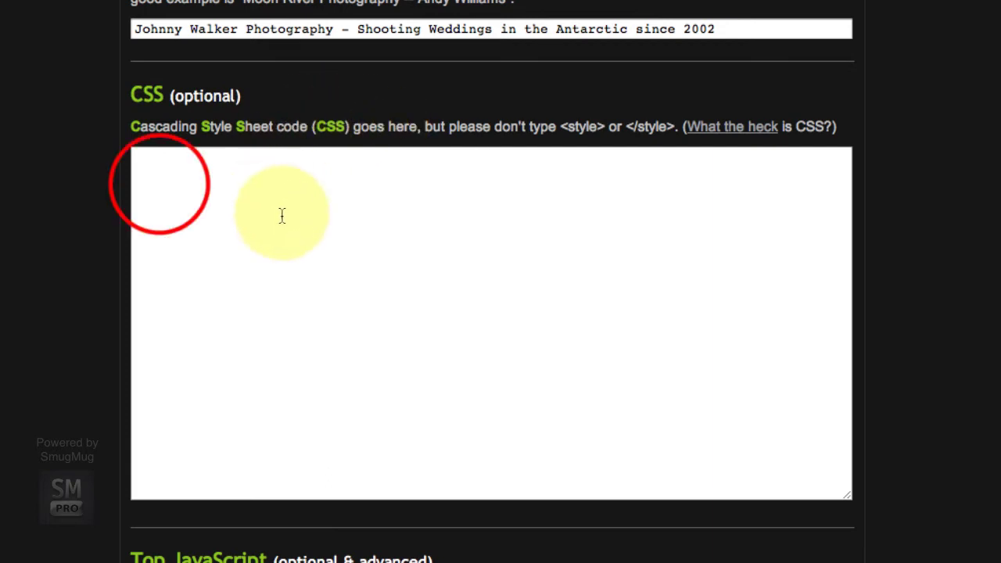
click(160, 186)
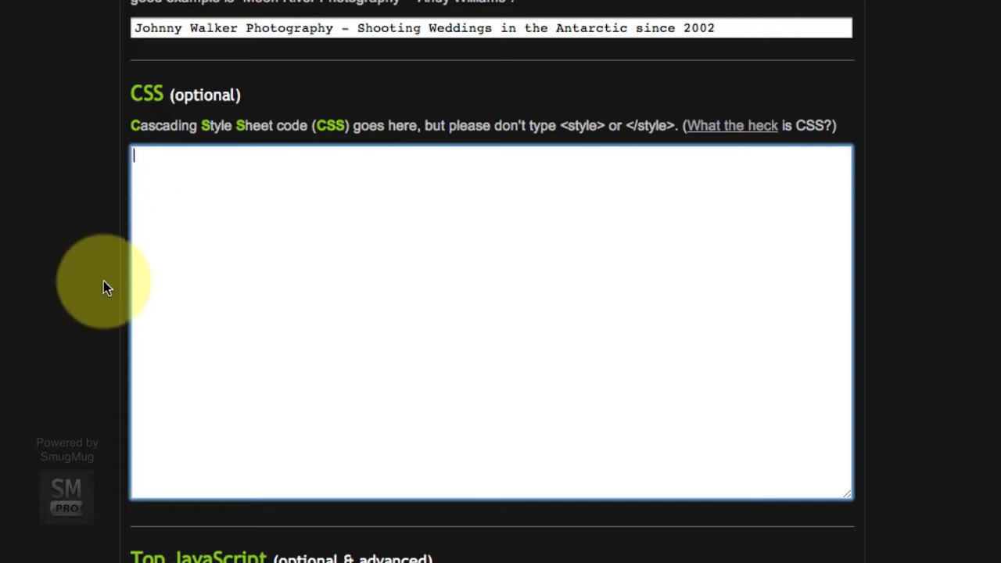
scroll(103, 281, down, 15)
scroll(103, 281, up, 12)
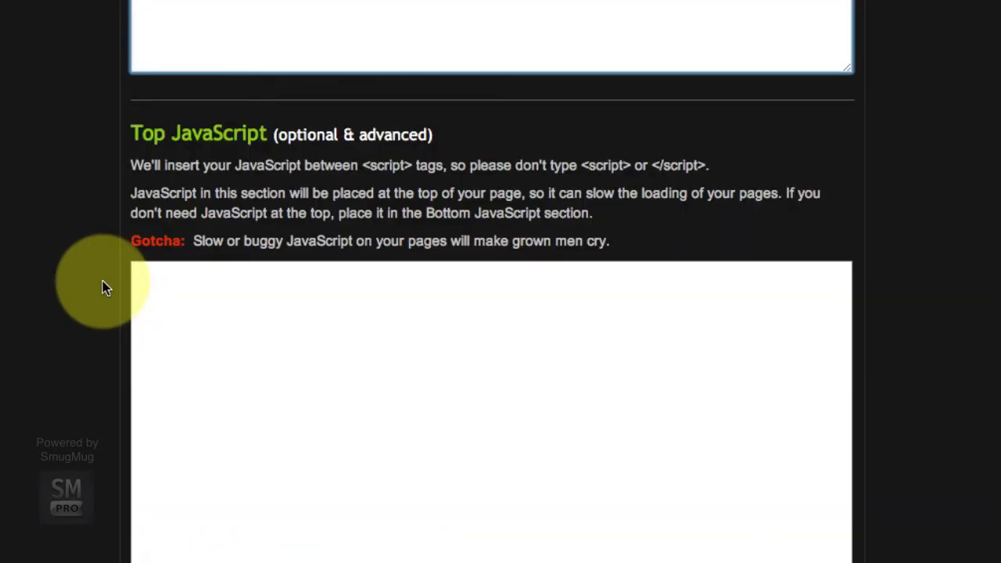
scroll(102, 280, up, 5)
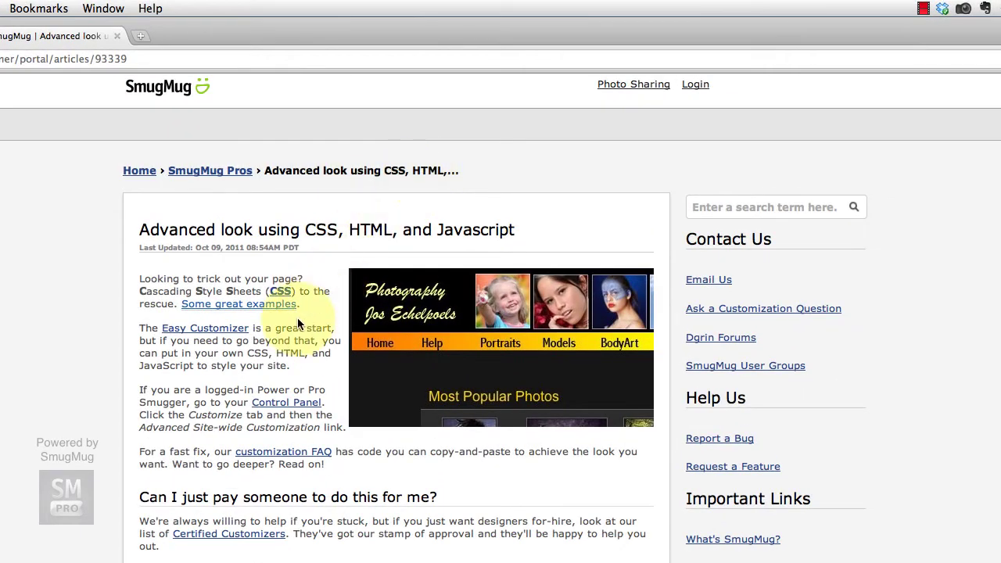
Step: Skim the help article "Advanced look using CSS, HTML, and Javascript" and return to the Advanced Site-wide Customization page
scroll(297, 317, down, 5)
scroll(297, 318, down, 1)
scroll(297, 317, up, 1)
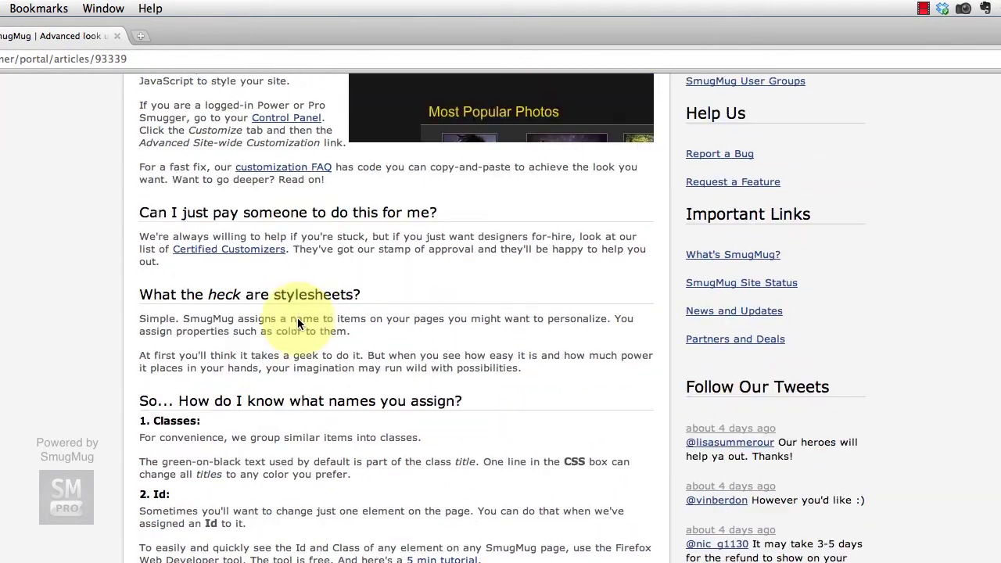
scroll(297, 317, down, 10)
scroll(297, 317, down, 2)
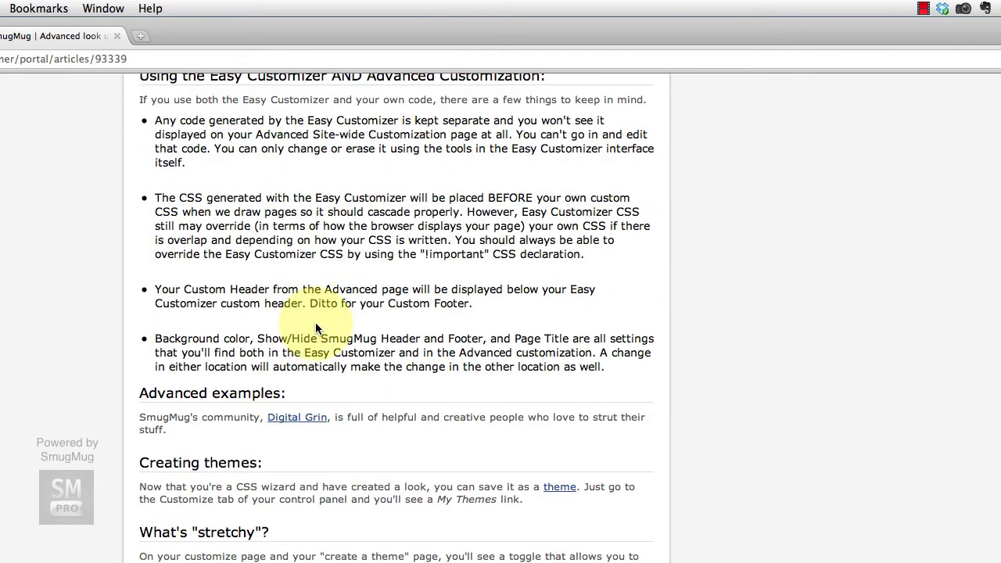
scroll(315, 322, up, 15)
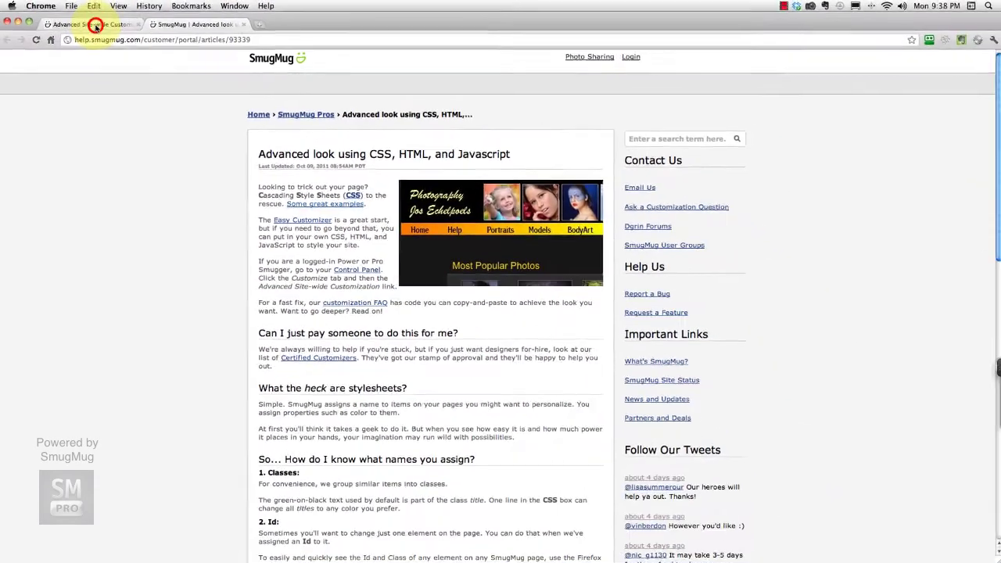
click(95, 25)
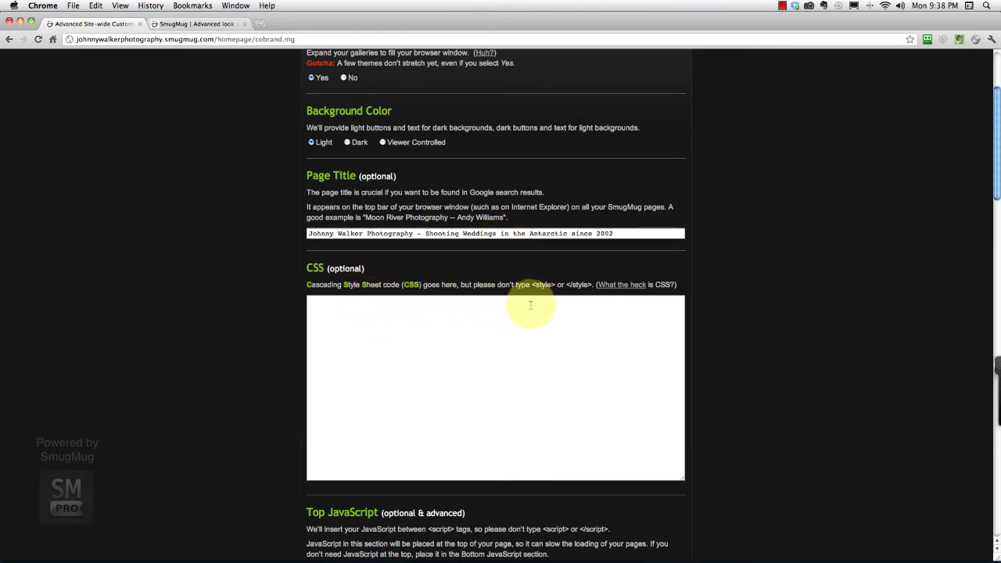
Step: Switch to Word and copy all the CSS code in CSS.docx, from the breadcrumb rule to the H2 colour rule
key(super+Tab)
key(super+Tab)
key(super+Tab)
key(super+Tab)
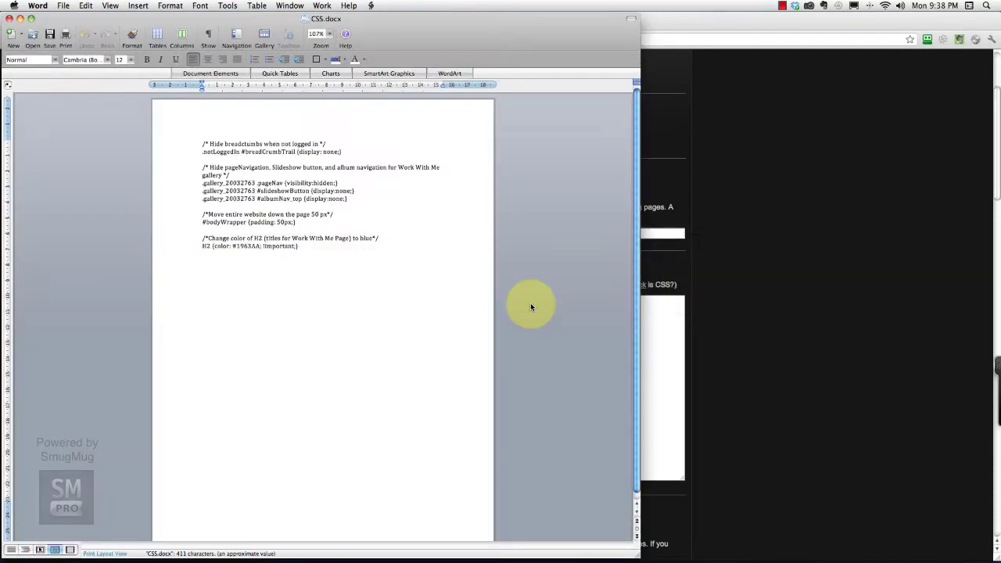
click(301, 245)
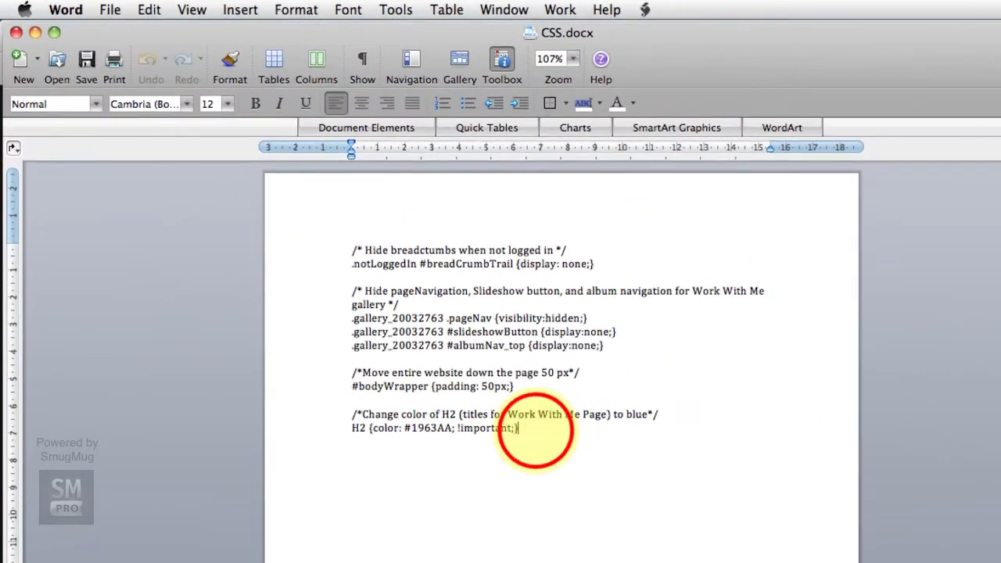
drag(491, 429, 406, 253)
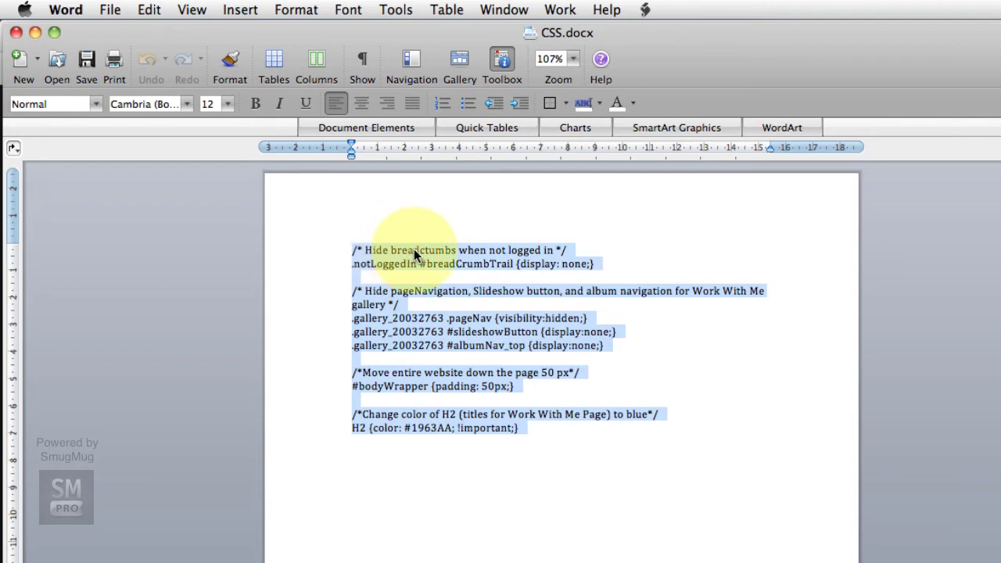
right_click(415, 255)
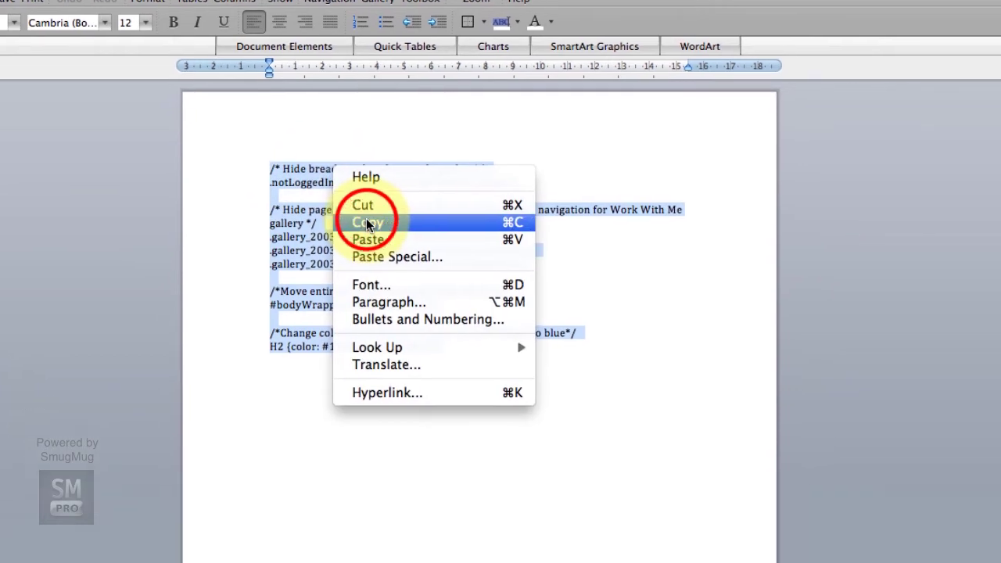
click(368, 223)
Step: Switch back to Chrome and paste the copied code into the CSS section of Advanced Site-wide Customization
click(786, 230)
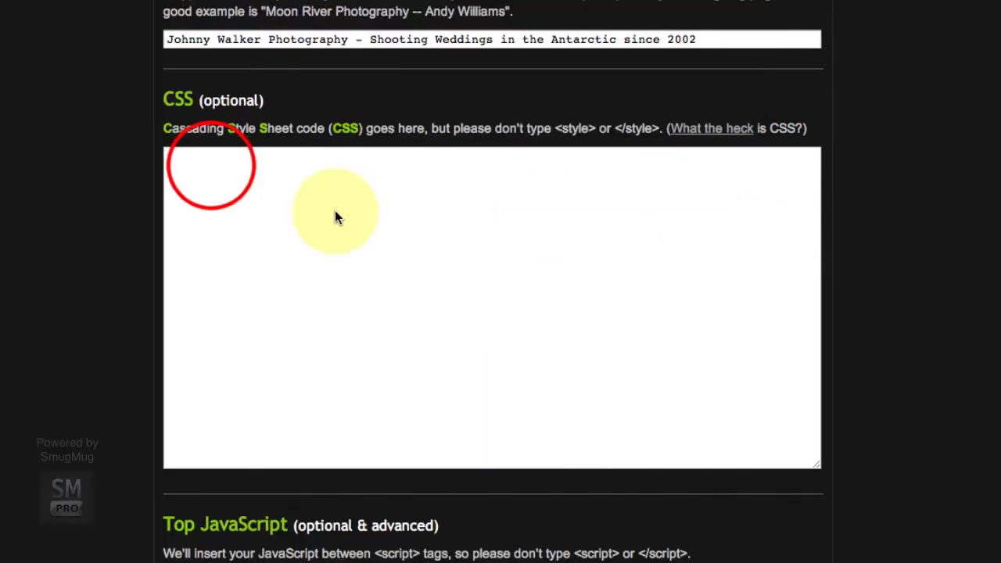
click(211, 168)
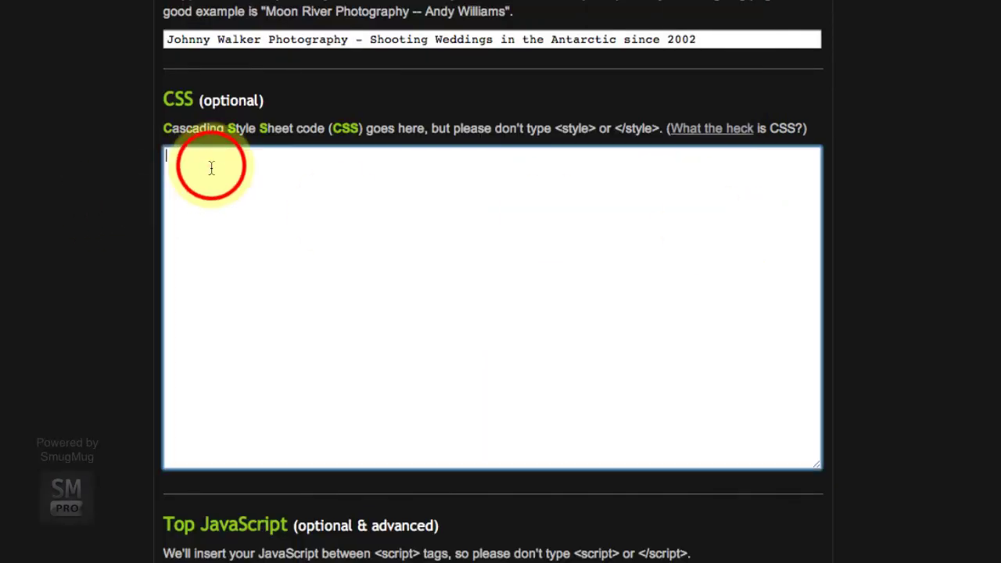
right_click(211, 168)
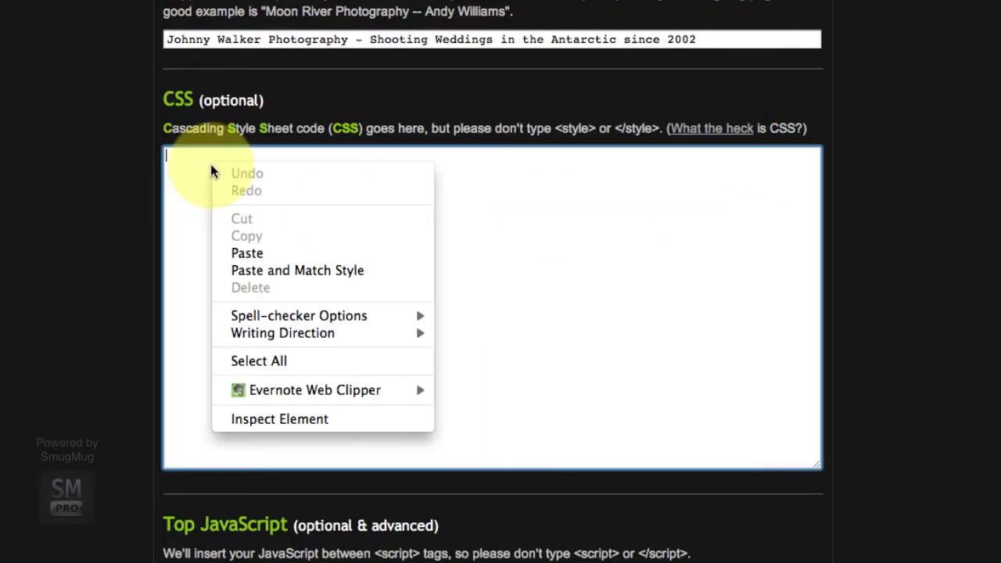
click(266, 253)
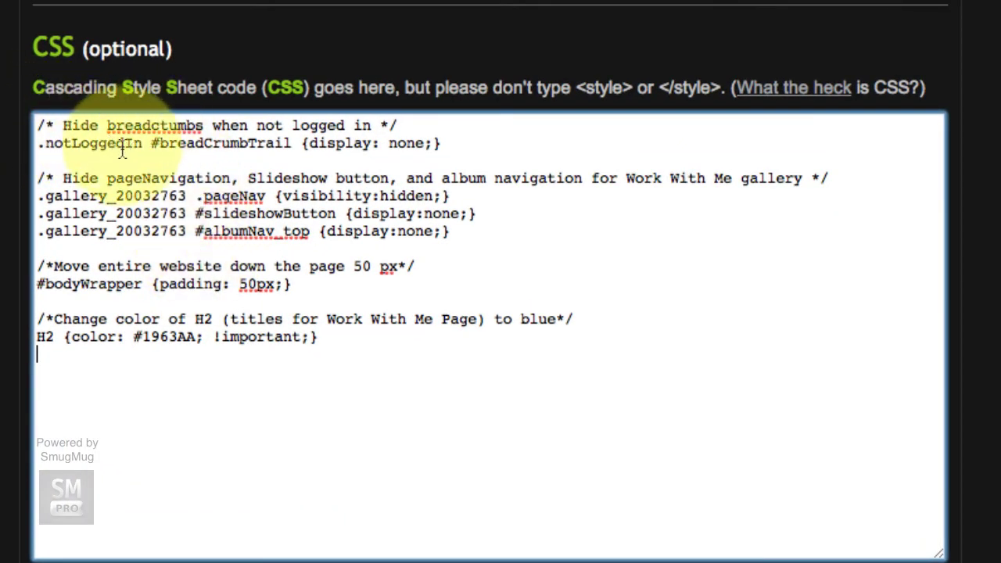
Step: Correct the misspelled word in the first CSS comment so it reads "Hide breadcrumbs when not logged in"
click(192, 149)
click(169, 125)
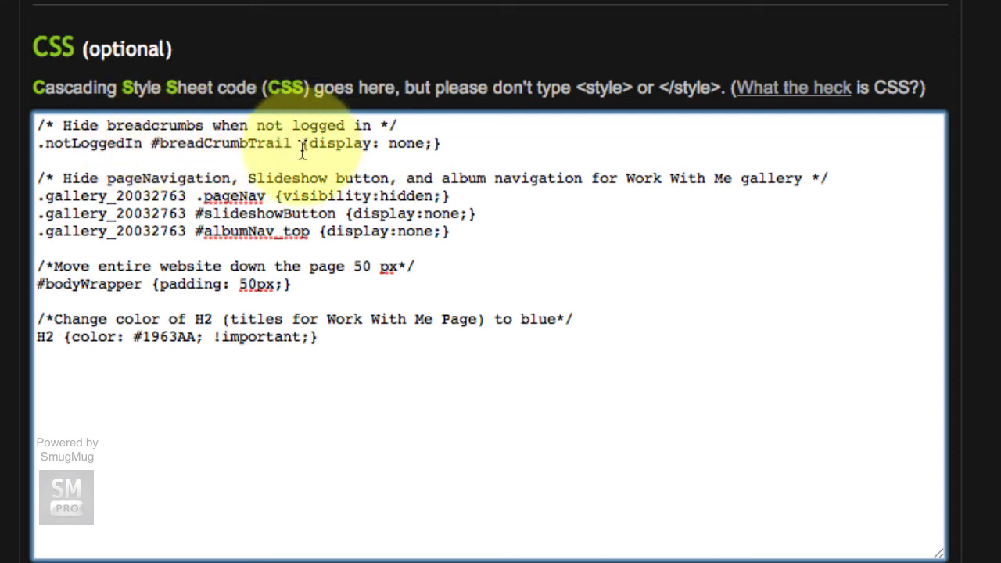
click(442, 143)
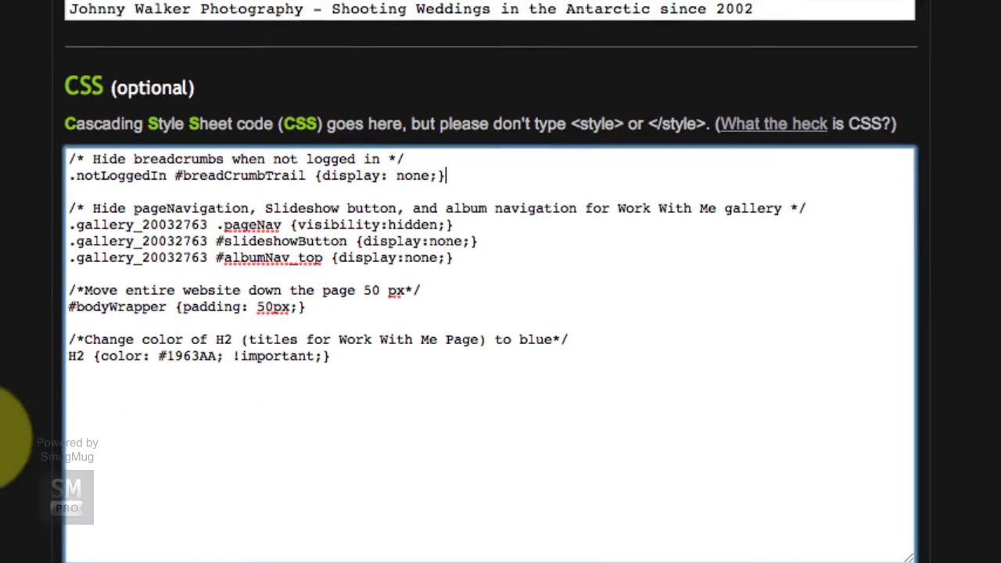
Step: Look through the remaining sections of Advanced Site-wide Customization and save the customization with the new CSS
scroll(152, 501, down, 10)
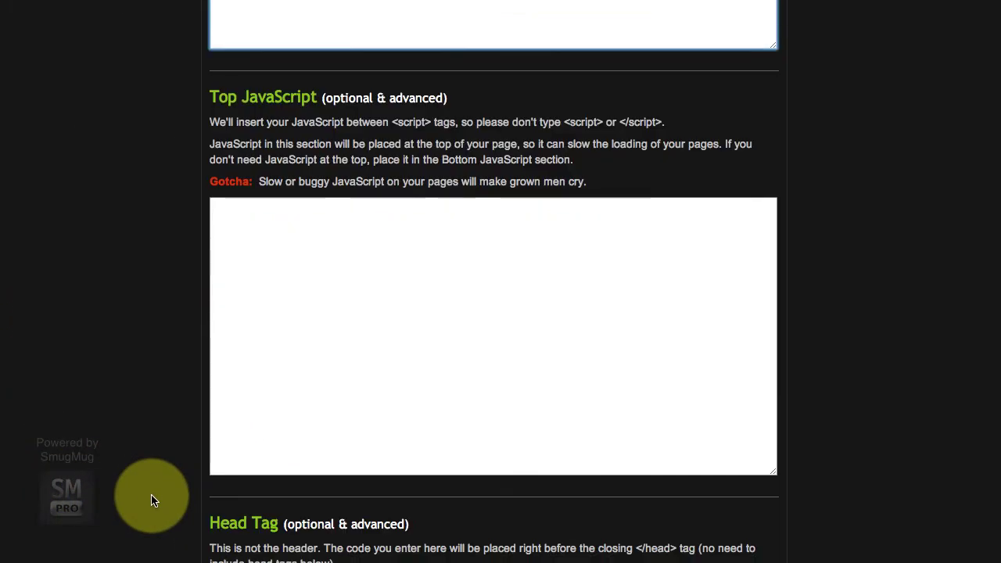
scroll(151, 500, up, 10)
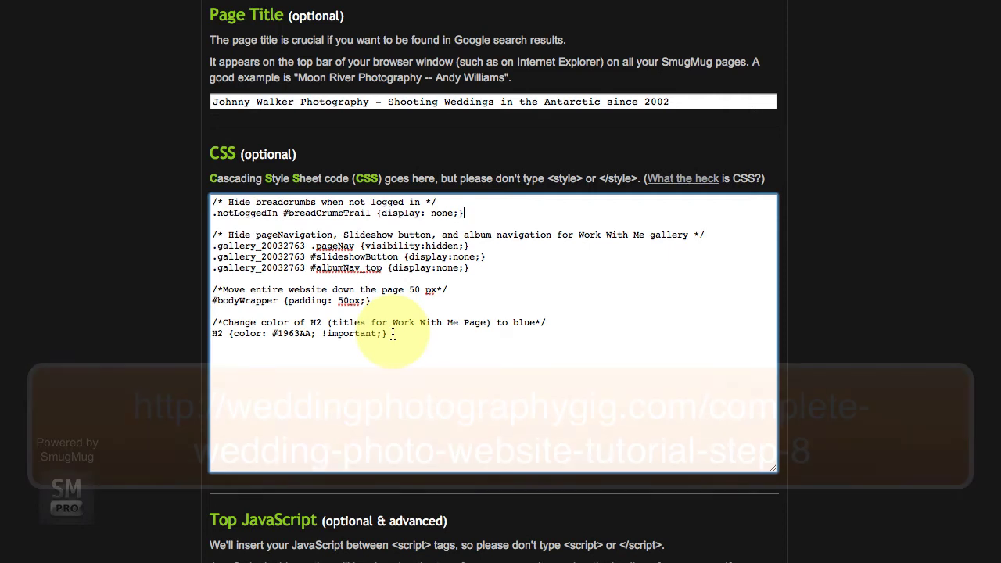
scroll(167, 352, down, 5)
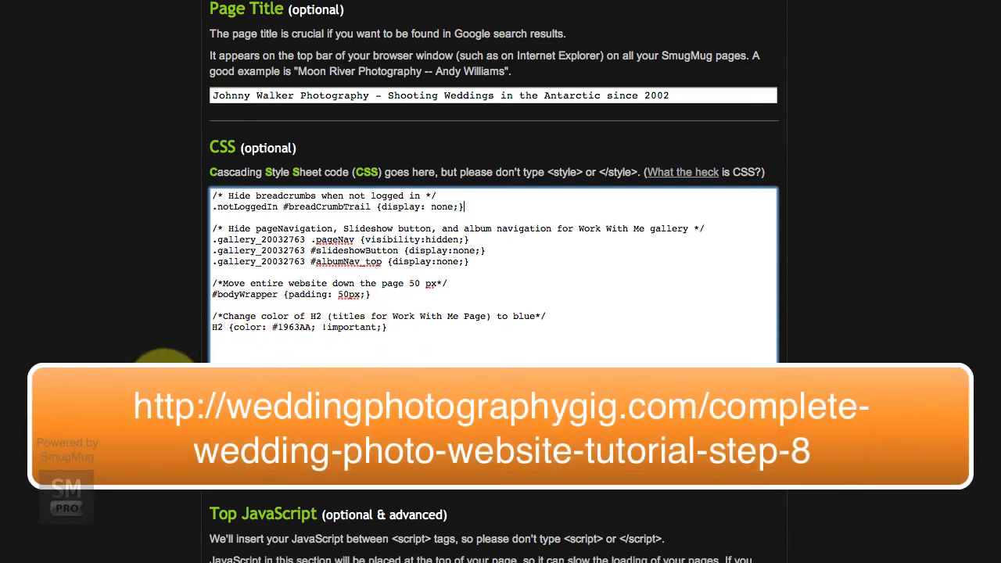
scroll(166, 361, down, 10)
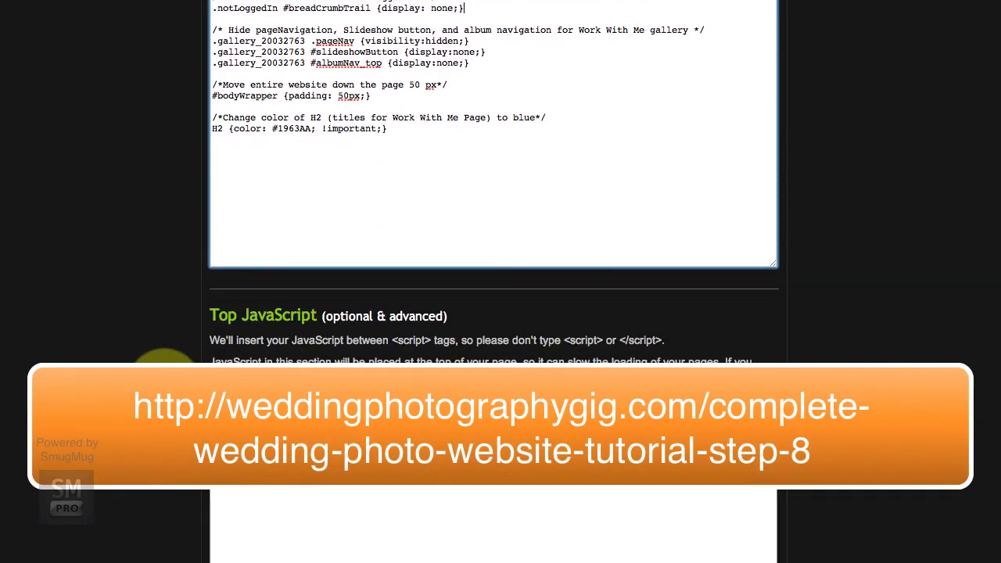
scroll(166, 388, down, 15)
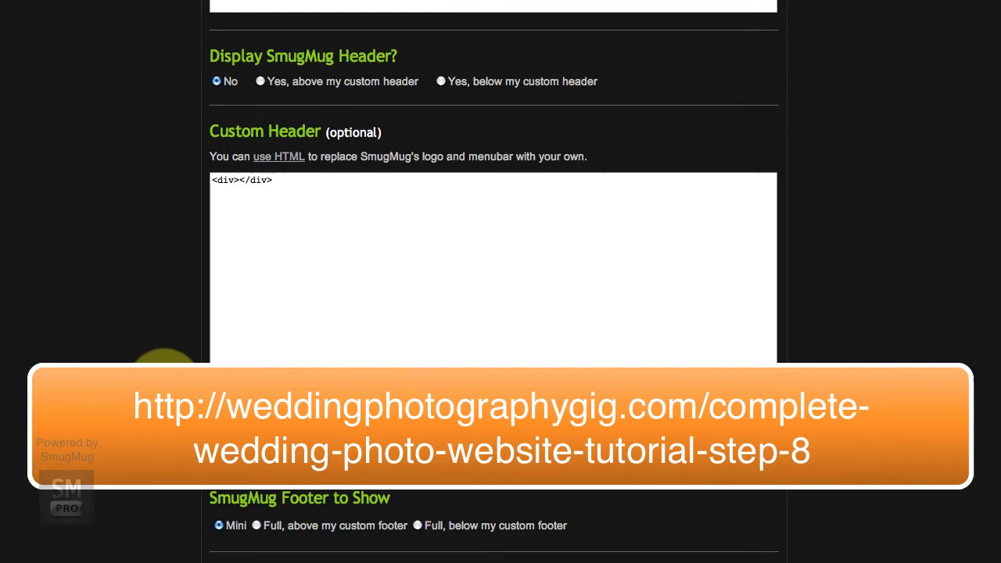
scroll(164, 385, down, 3)
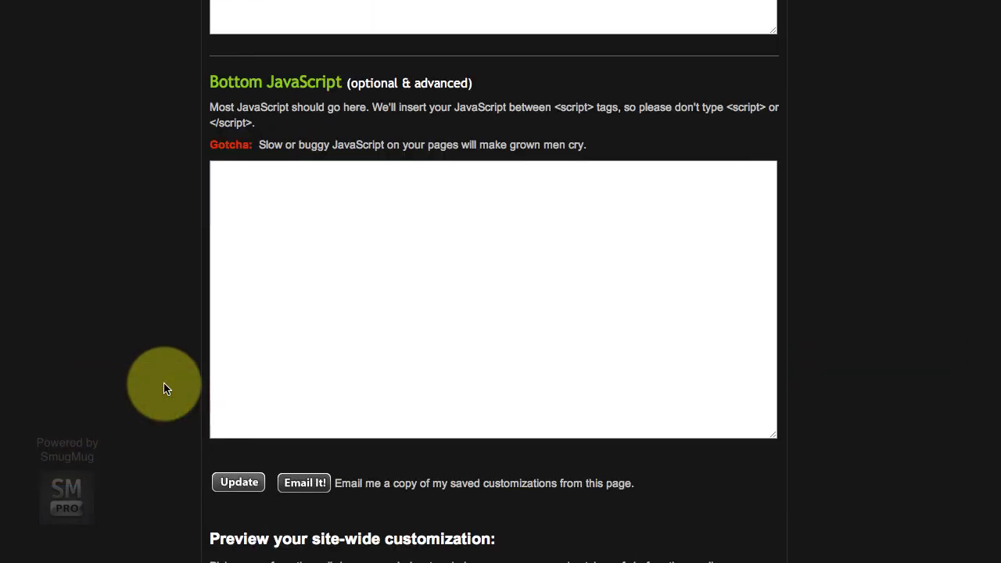
click(239, 478)
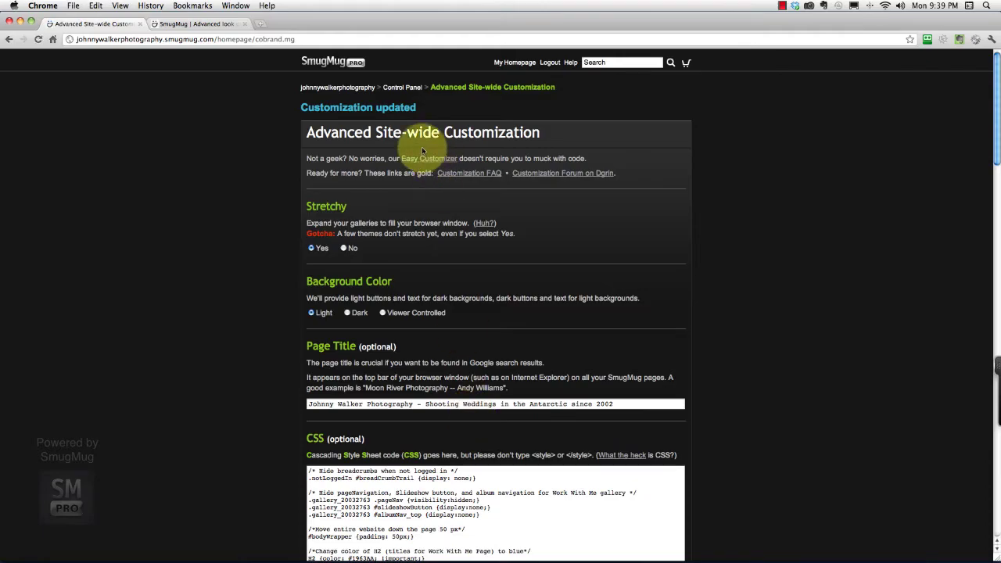
Step: Go to the site's homepage, open the Client Galleries page and switch it to Visitor View
click(316, 86)
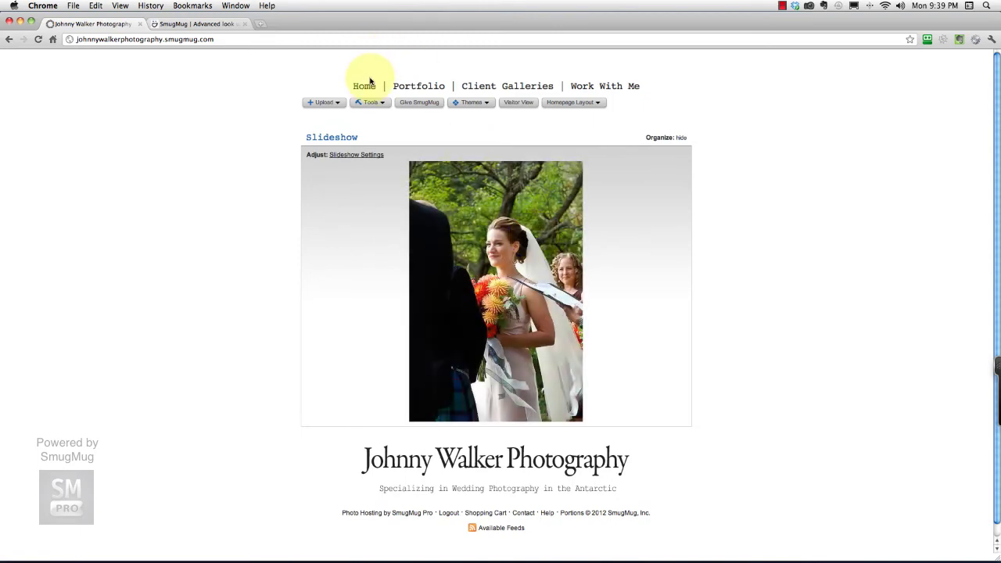
click(485, 86)
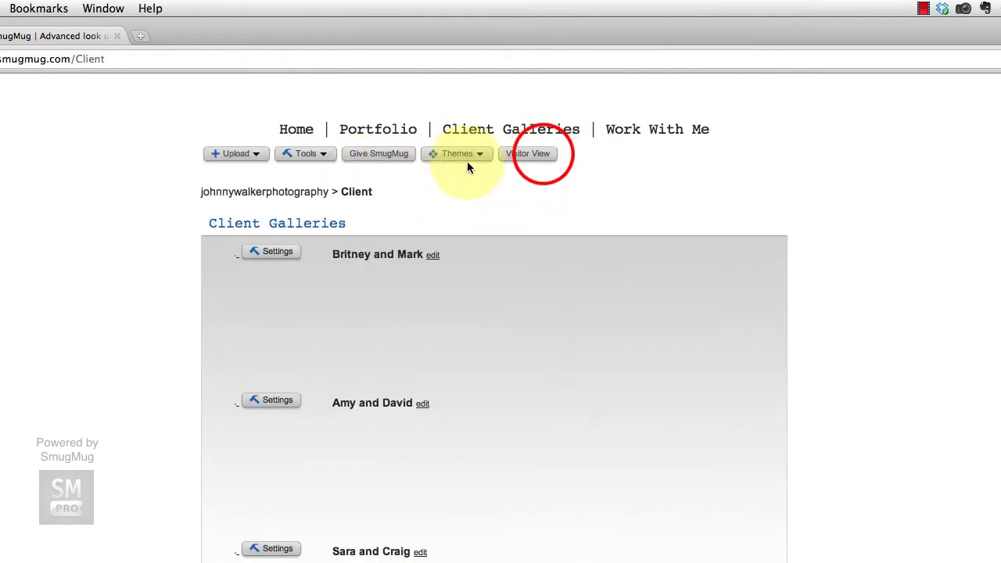
click(543, 154)
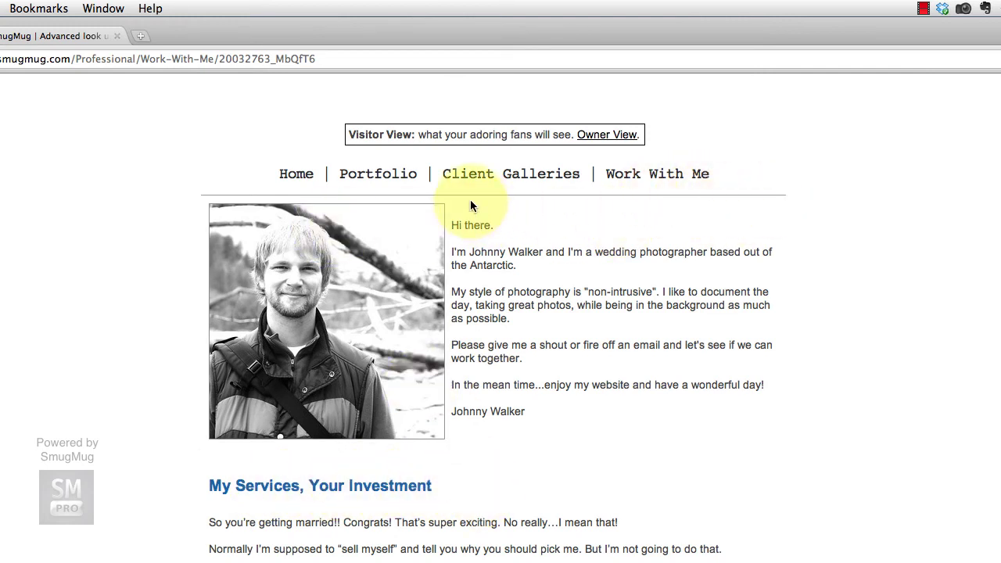
Step: Review the Work With Me page in Visitor View, checking its titles, testimonials and footer, and return to the homepage
scroll(532, 250, down, 15)
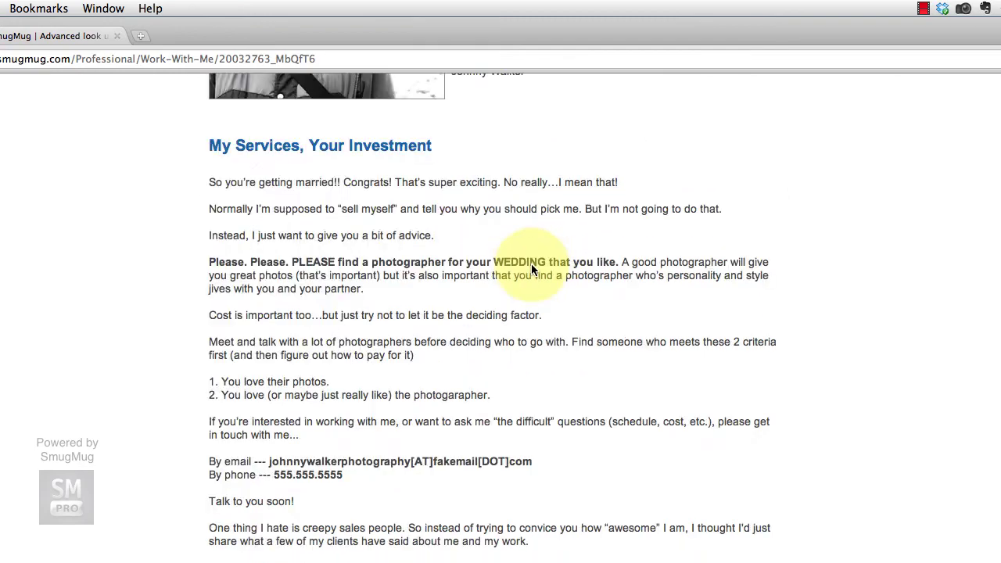
scroll(530, 272, down, 10)
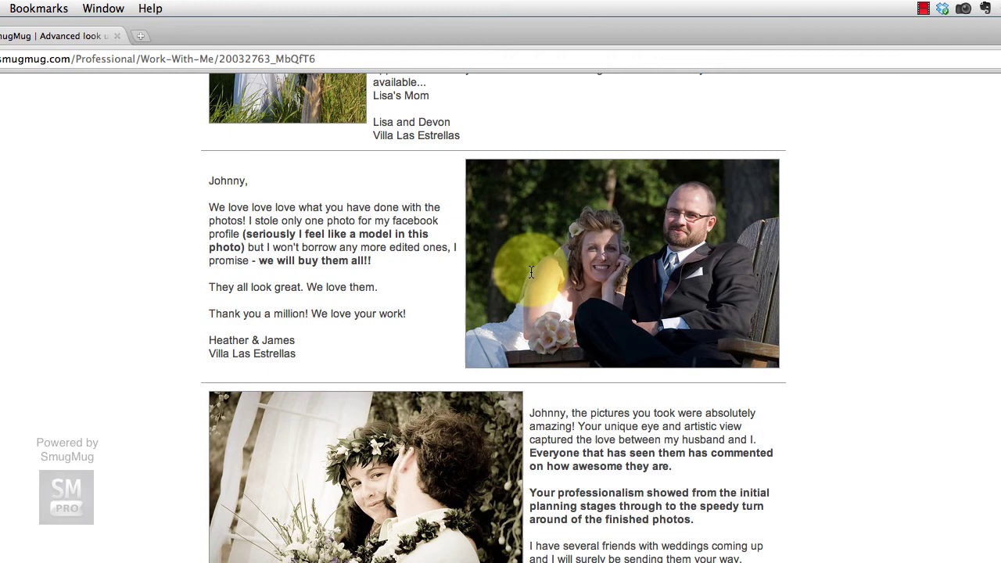
scroll(531, 271, down, 5)
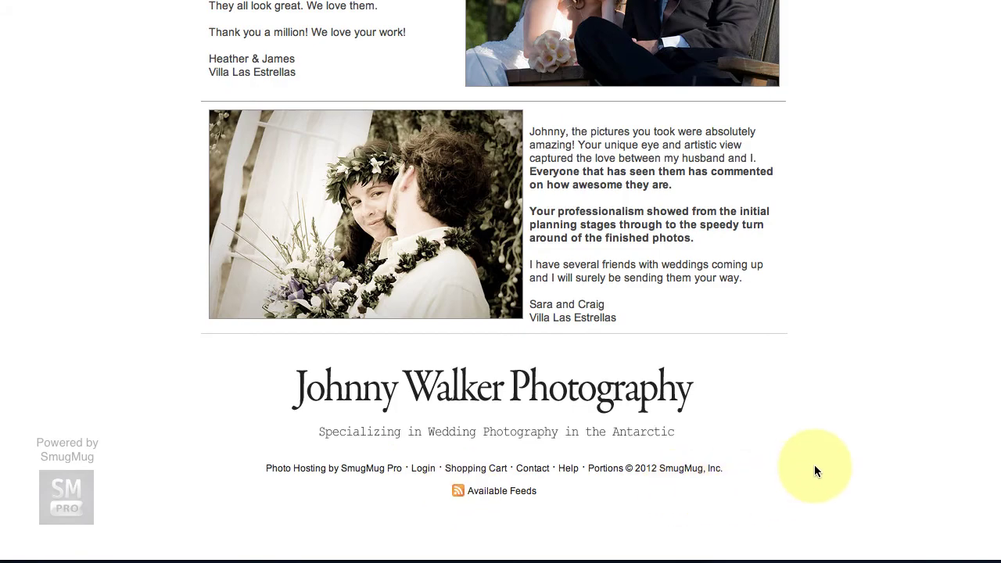
scroll(785, 473, up, 15)
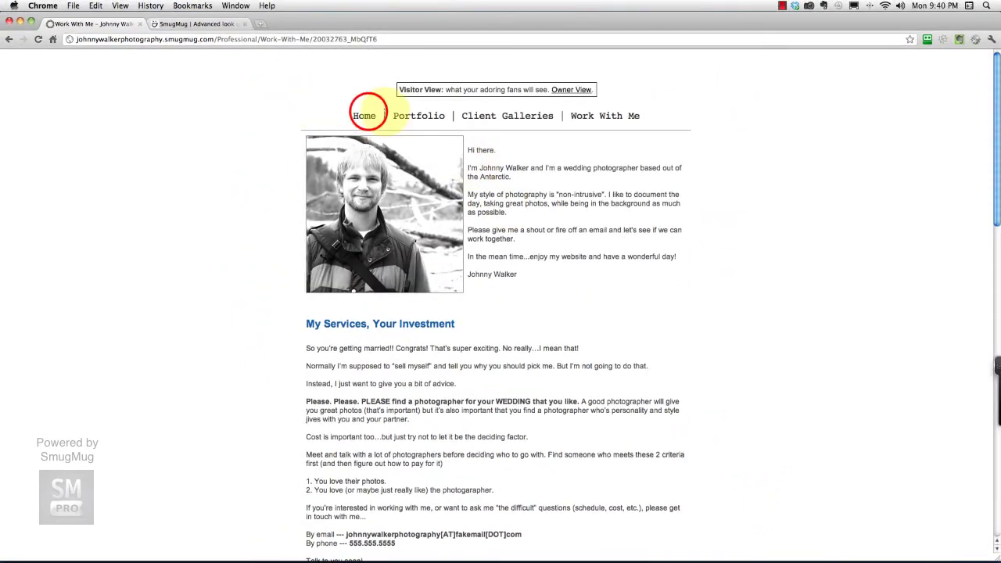
click(364, 114)
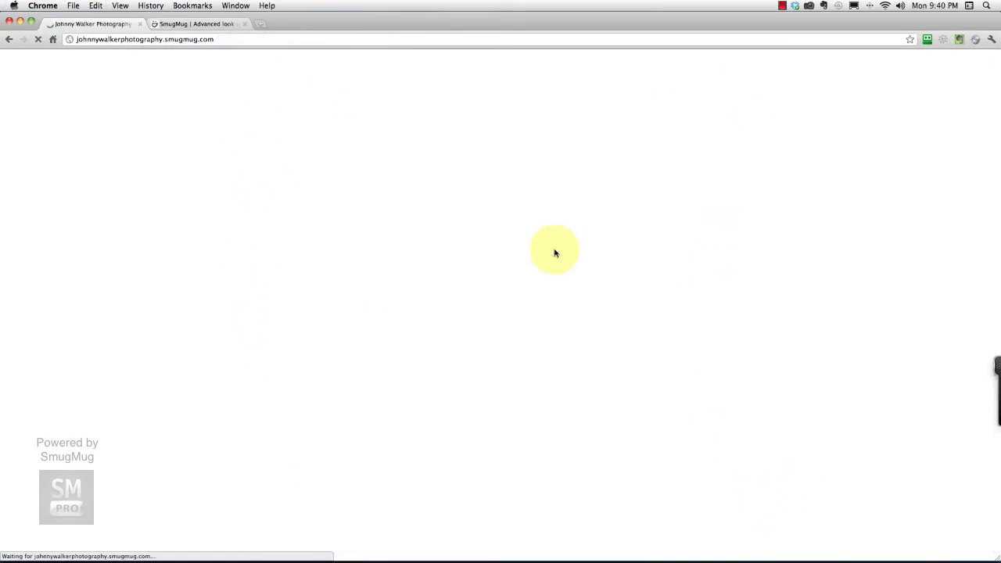